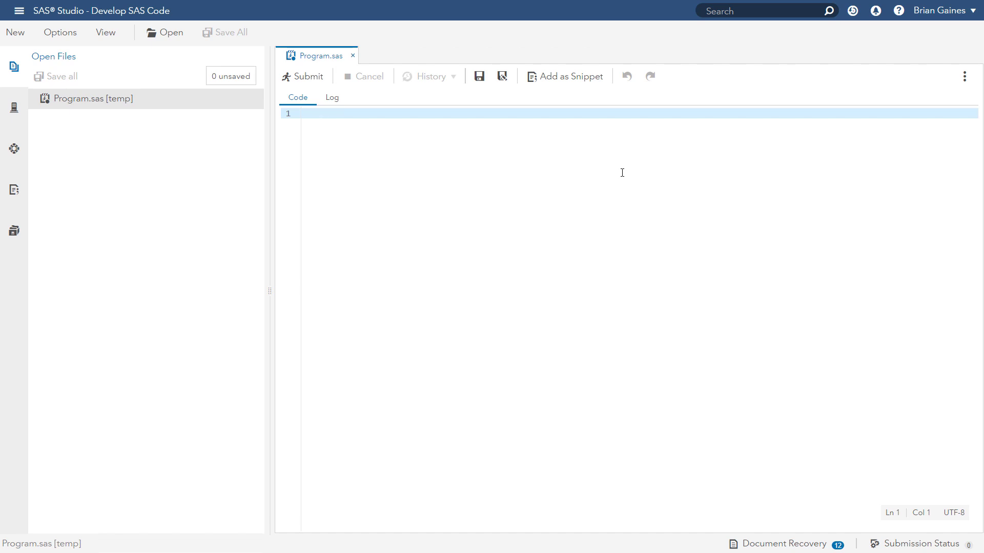
- In the Tasks panel, expand SAS Tasks and then the Power and Sample Size group
left_click(18, 156)
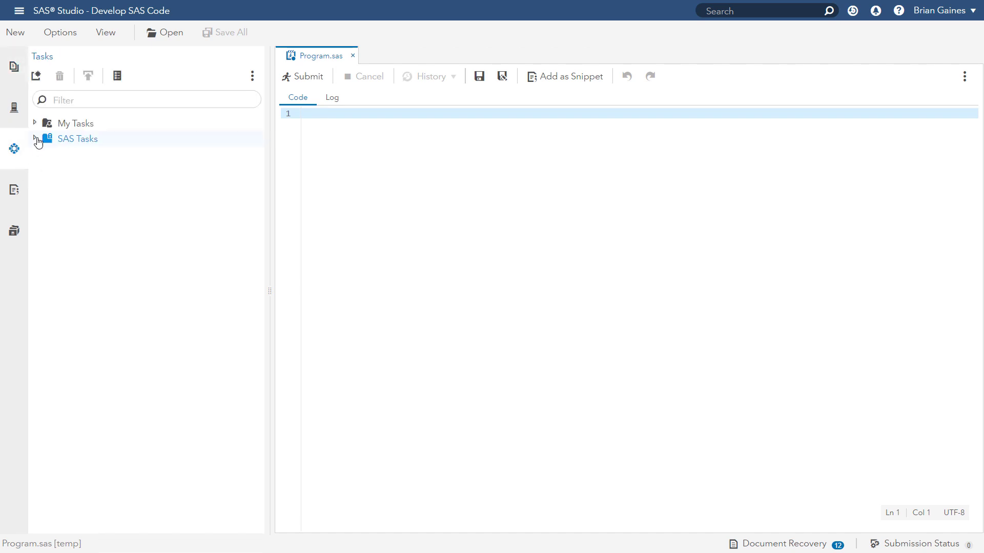
left_click(34, 139)
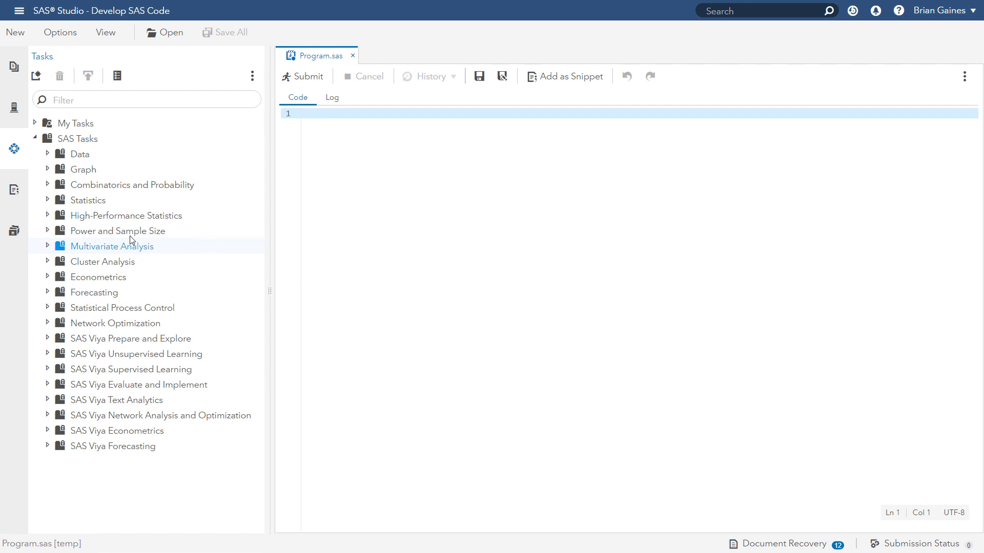
left_click(48, 232)
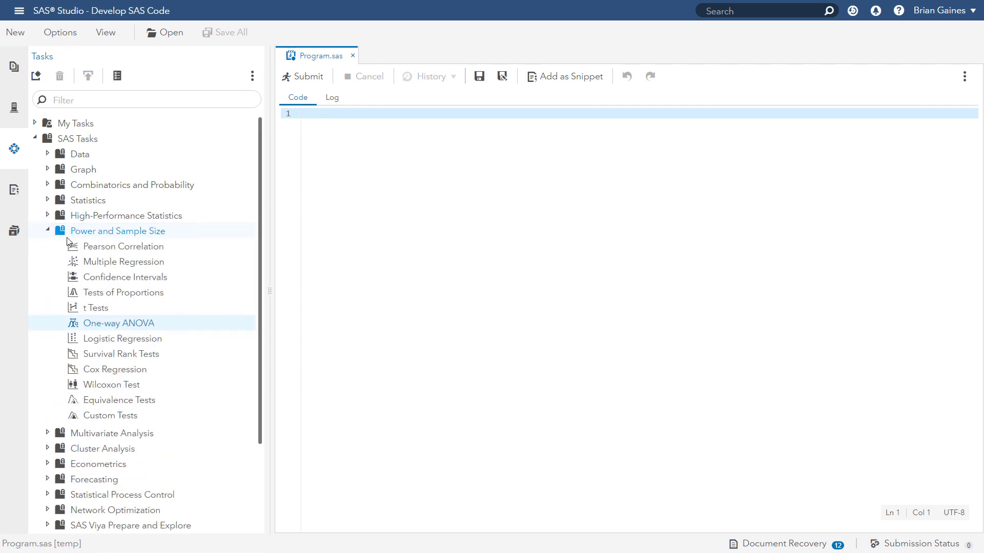
- Open the One-way ANOVA power task, collapse the task list, and set Number of groups to 3
double_click(123, 326)
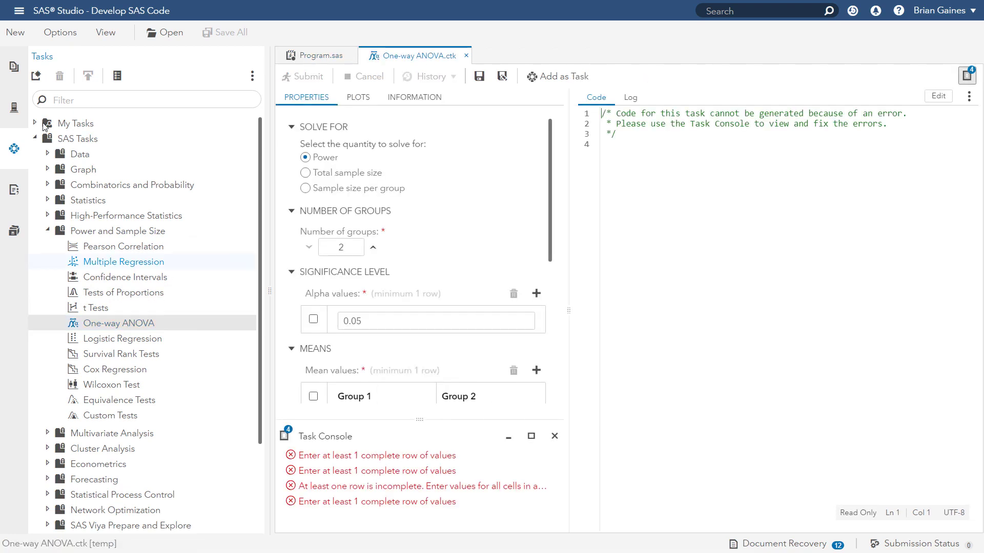
left_click(14, 148)
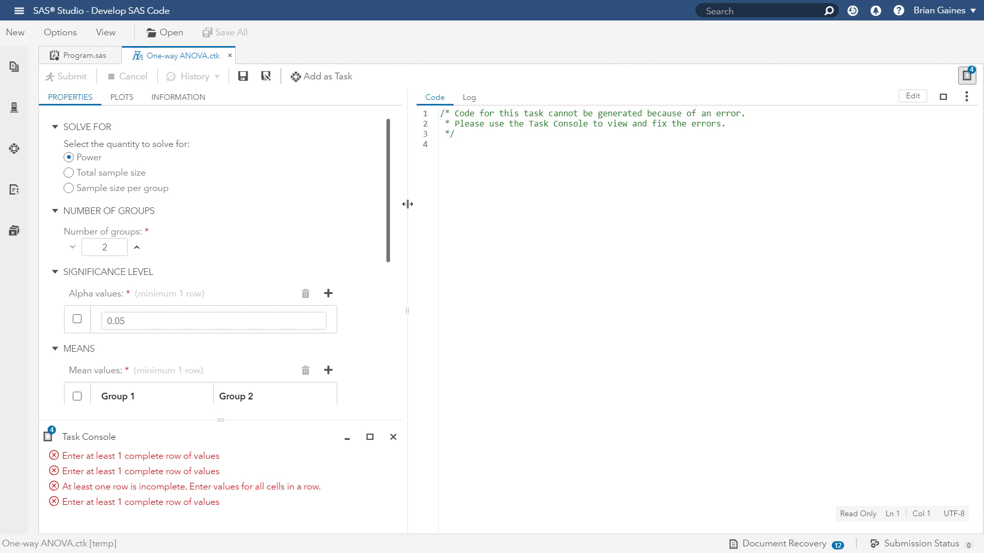
left_click(137, 248)
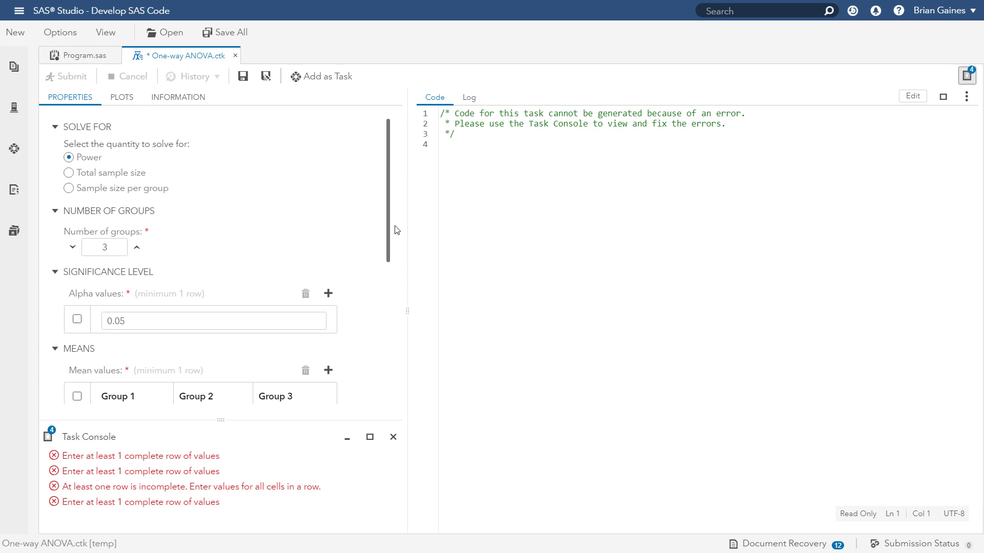
left_click_drag(391, 238, 386, 308)
scroll(374, 345, "down", 3)
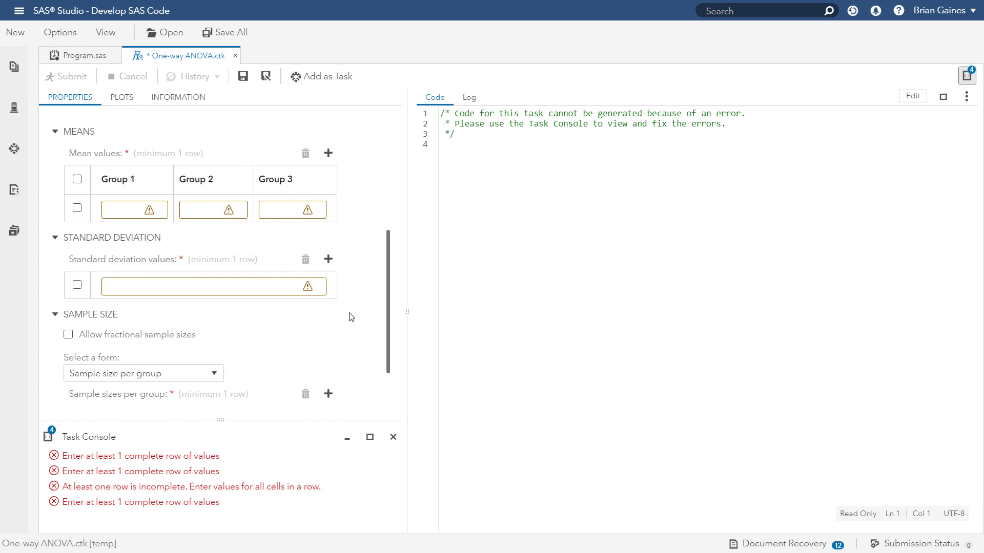
- Enter the first row of group means: -1.7, 1.7, 0
left_click(127, 212)
type("-1.7")
key("Tab")
type("1.7")
key("Tab")
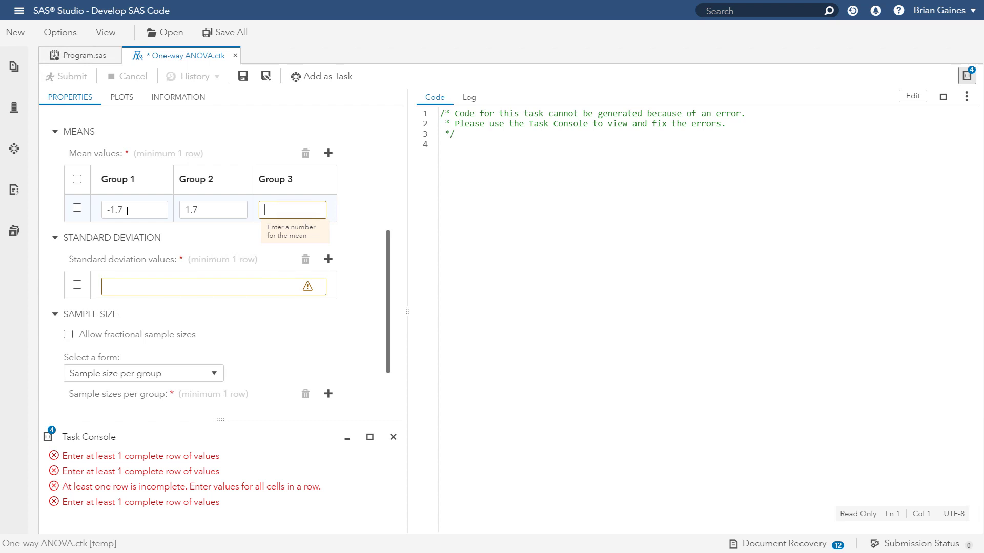
type("0")
key("Tab")
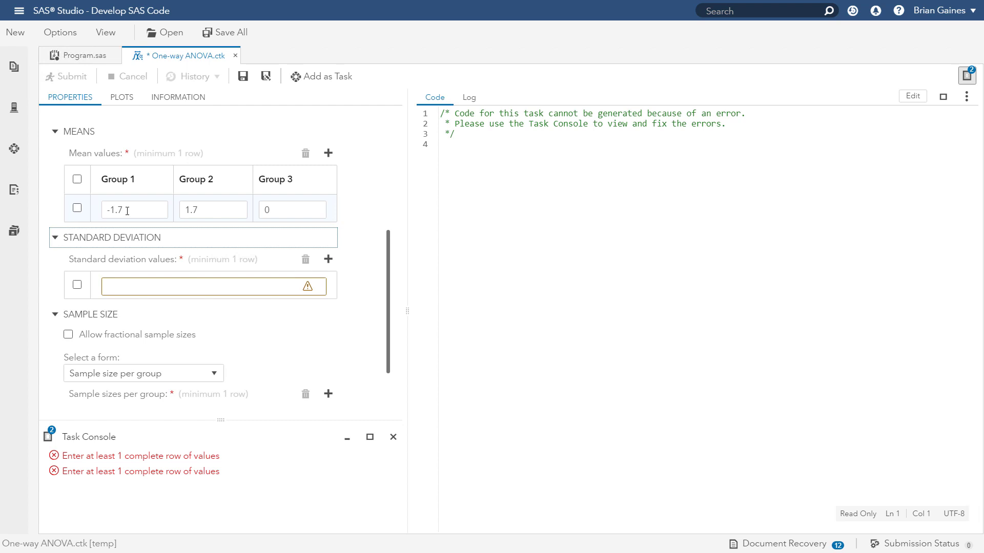
- Add a second row of group means: -2.1, 2.1, 0
left_click(328, 153)
left_click(121, 237)
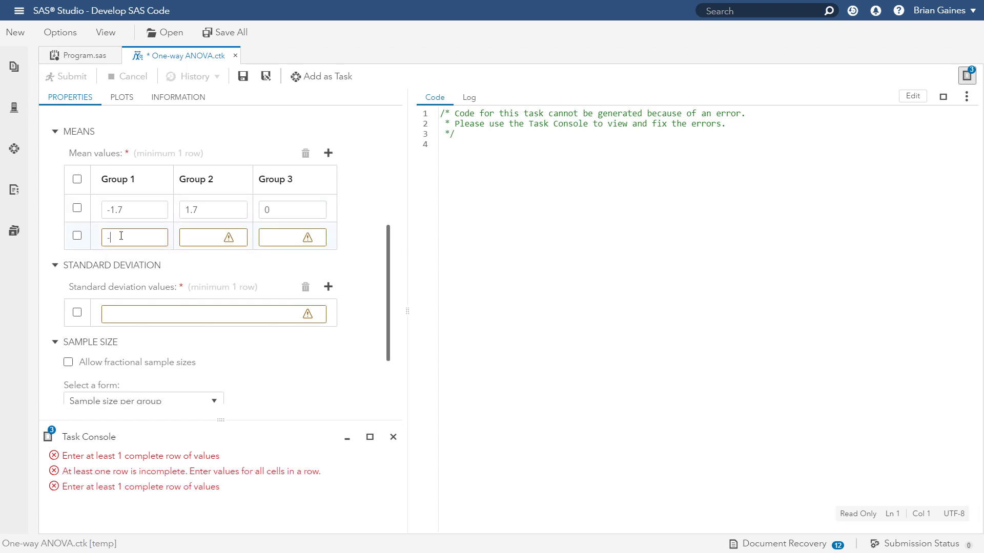
type("-2.1")
key("Tab")
type("2.1")
key("Tab")
type("0")
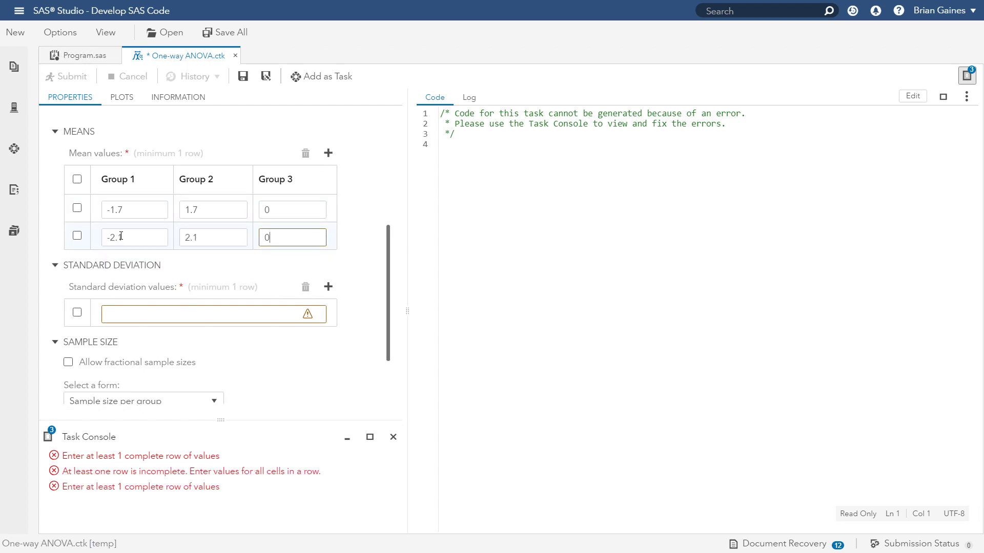
key("Tab")
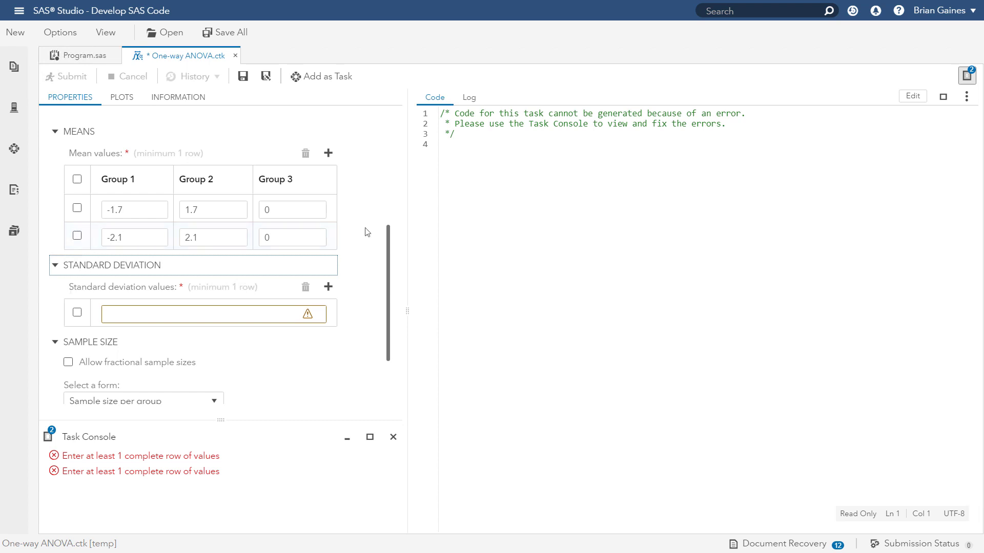
- Enter a standard deviation of 2.2 and a per-group sample size of 3
left_click(192, 321)
type("2.2")
key("Tab")
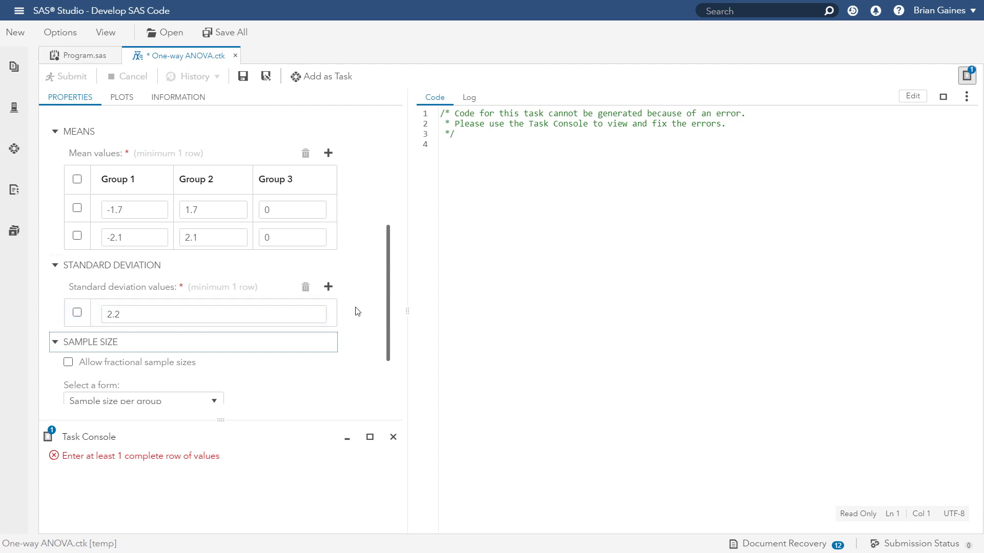
scroll(357, 311, "down", 2)
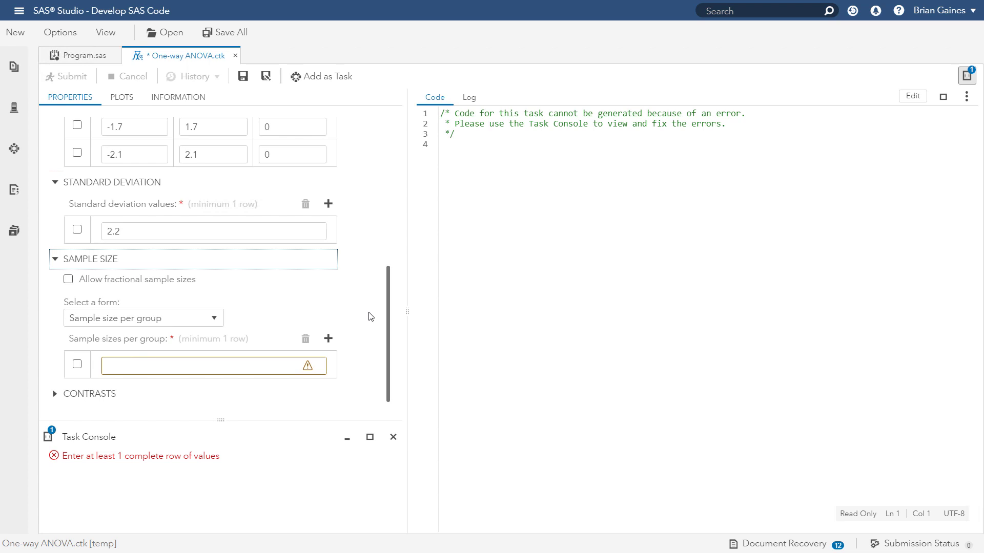
left_click(272, 364)
type("3")
key("Tab")
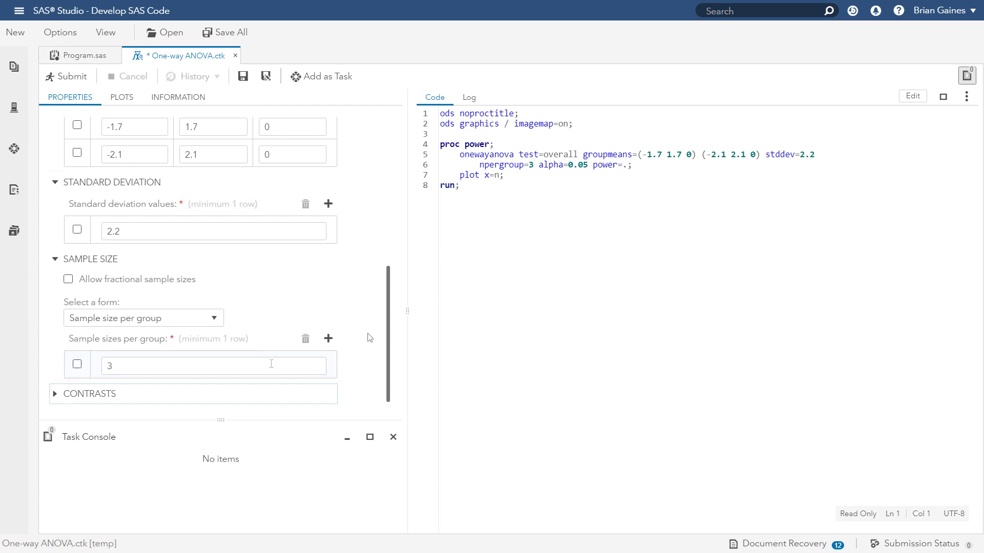
- Add a second Sample sizes per group row with value 20, giving npergroup=3 20
left_click(371, 338)
left_click(329, 340)
left_click(249, 366)
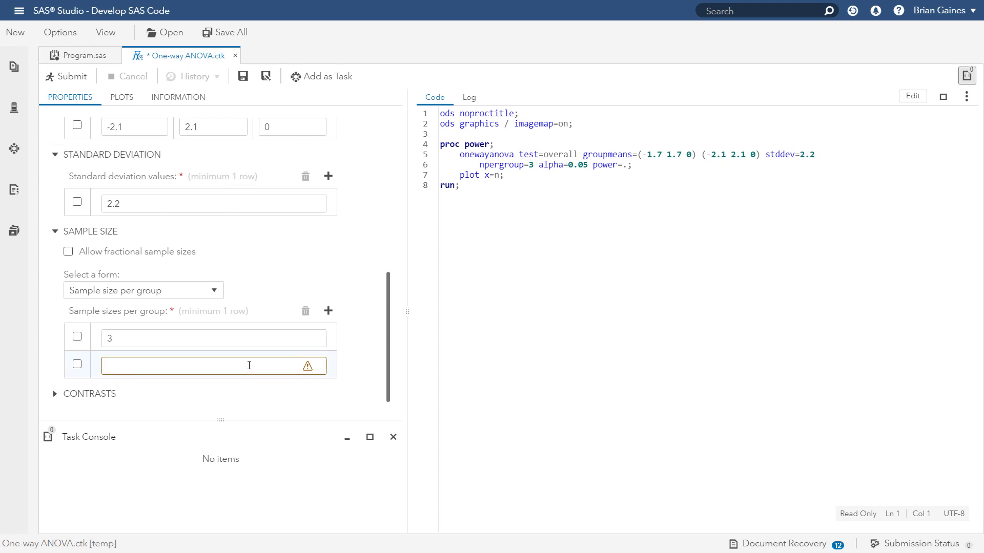
type("20")
key("Tab")
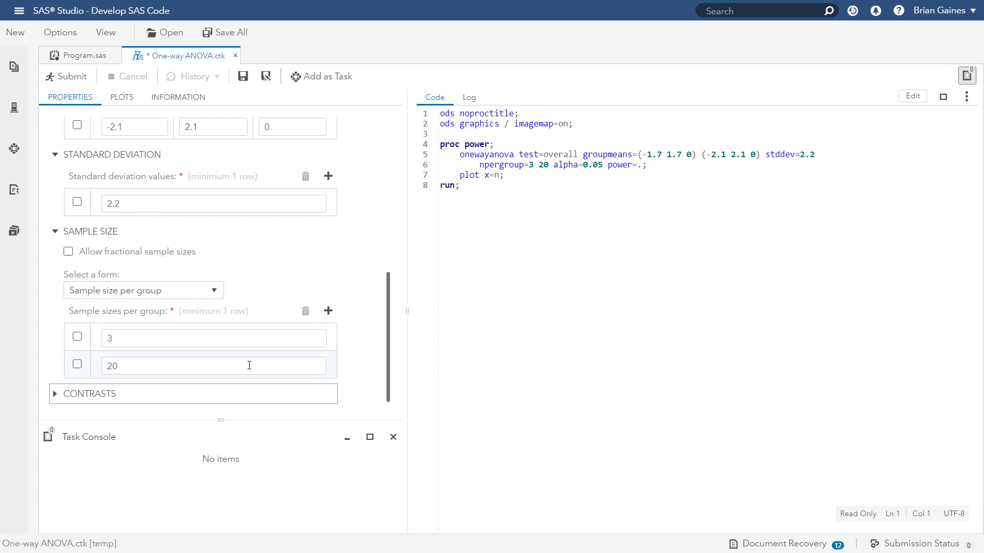
left_click(80, 82)
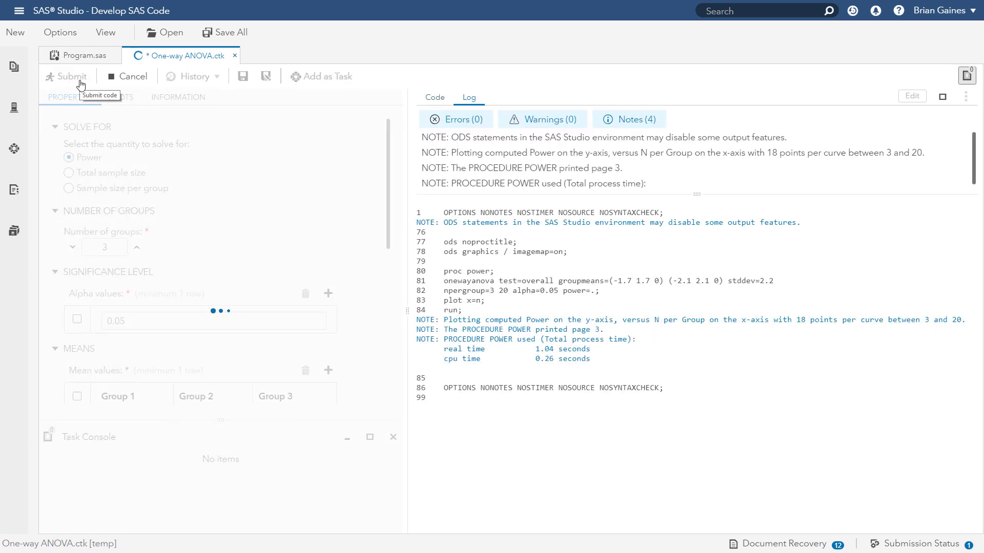
scroll(667, 252, "down", 2)
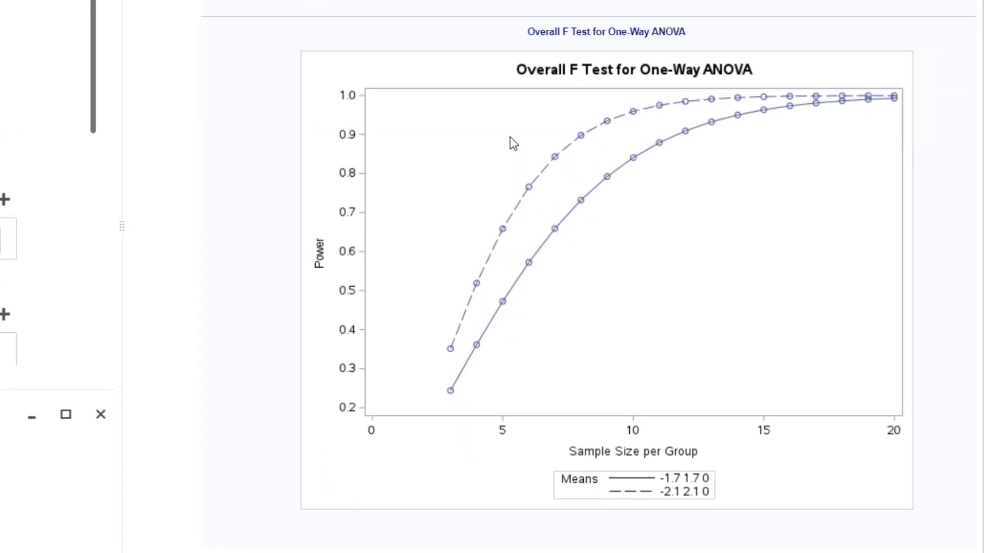
mouse_move(557, 165)
mouse_move(633, 162)
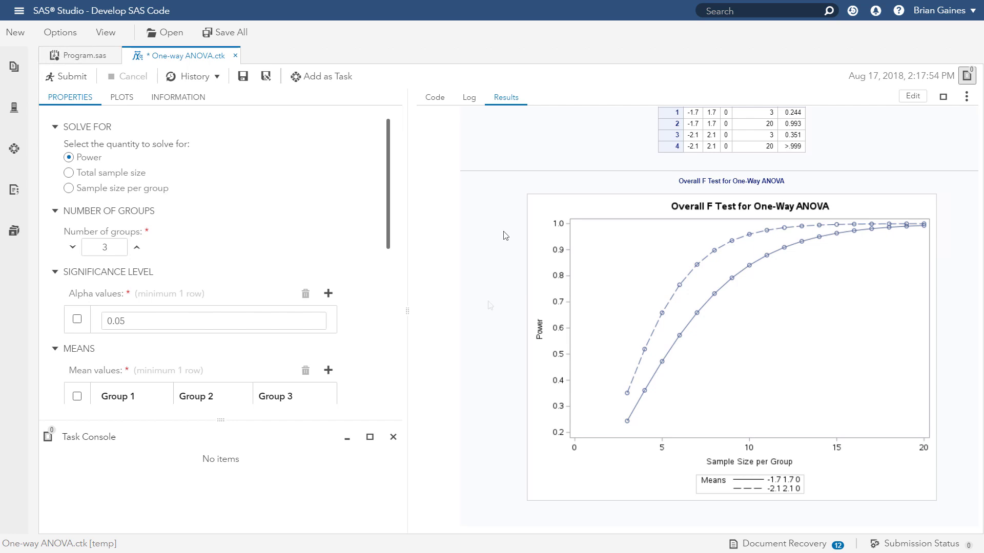
- Open the Confidence Intervals power task, hide the task list, and widen the properties pane
left_click(5, 152)
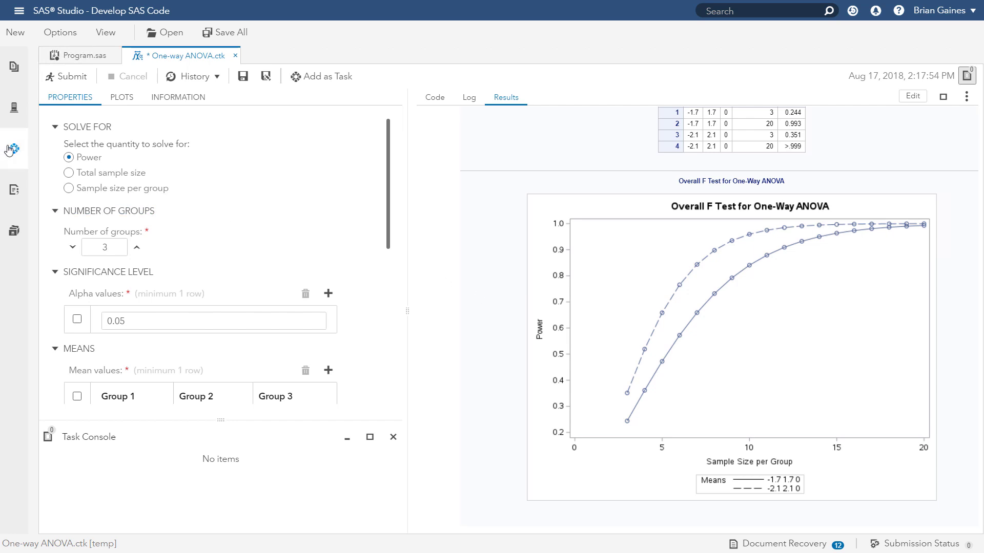
double_click(157, 282)
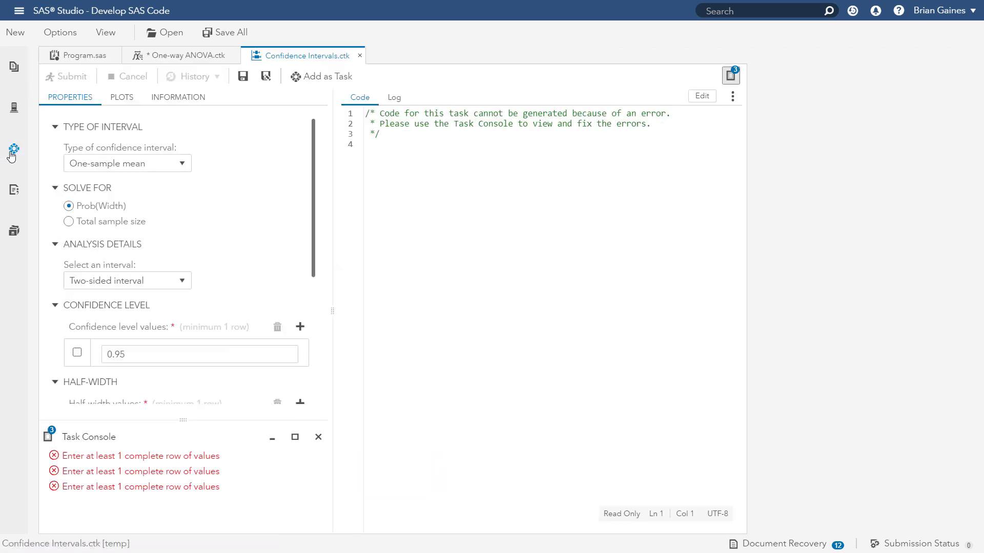
left_click(14, 148)
left_click_drag(422, 218, 419, 218)
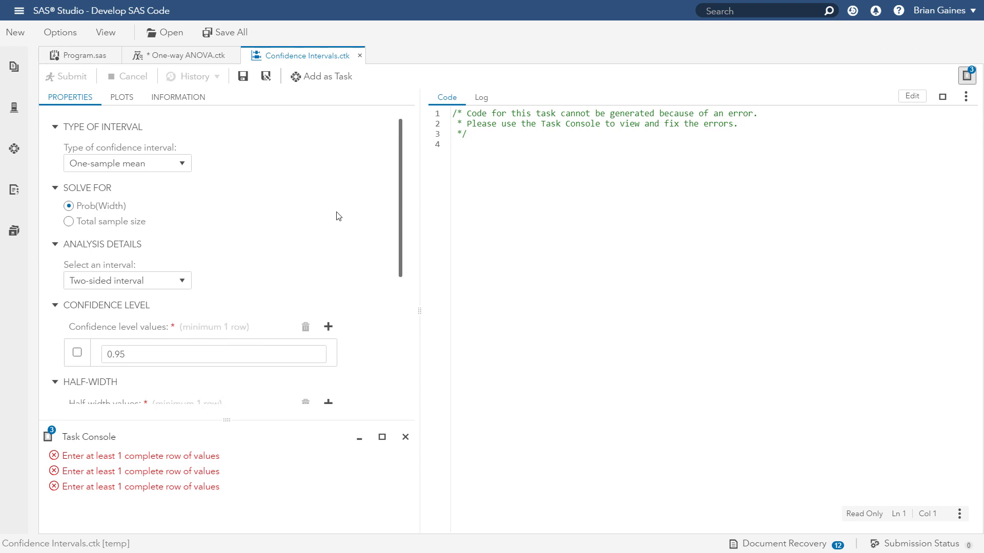
- Set Type of confidence interval to One proportion
left_click(167, 168)
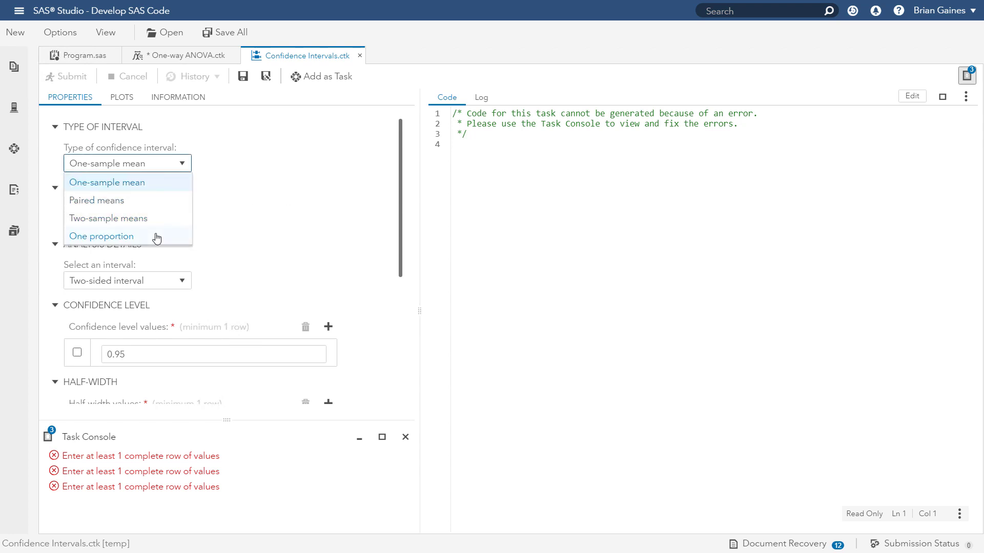
left_click(155, 235)
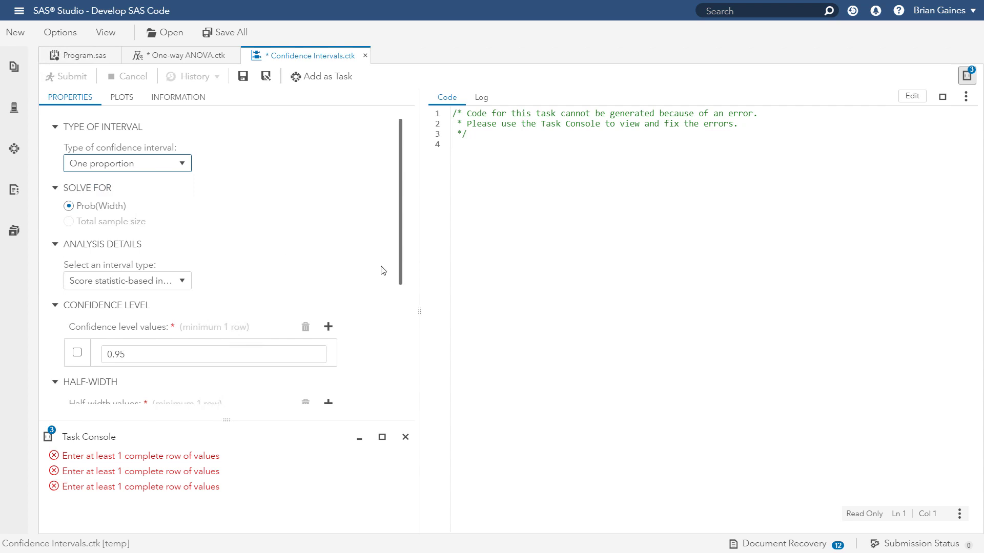
left_click_drag(402, 256, 401, 280)
- Enter a half-width of 0.025 and a proportion of 0.5
left_click(210, 385)
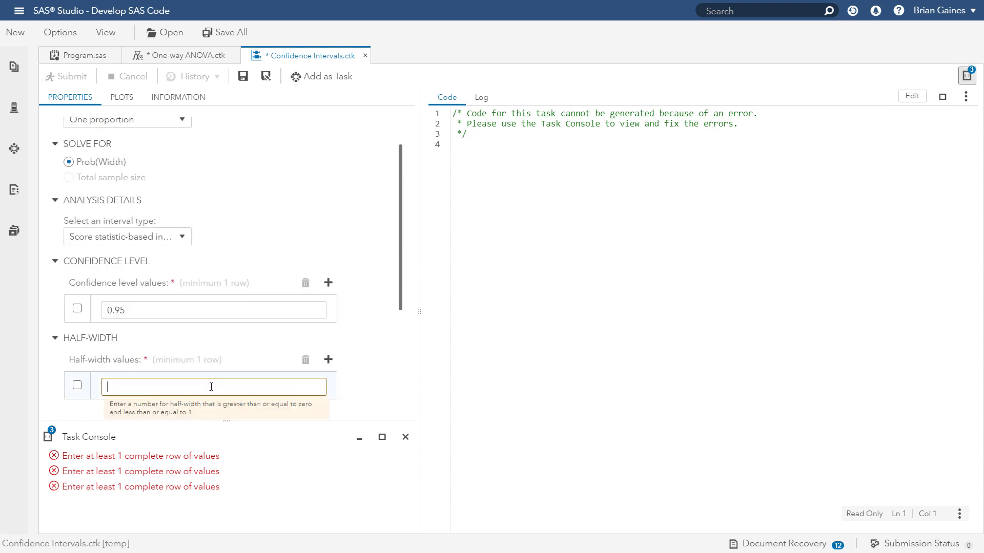
type("0.0")
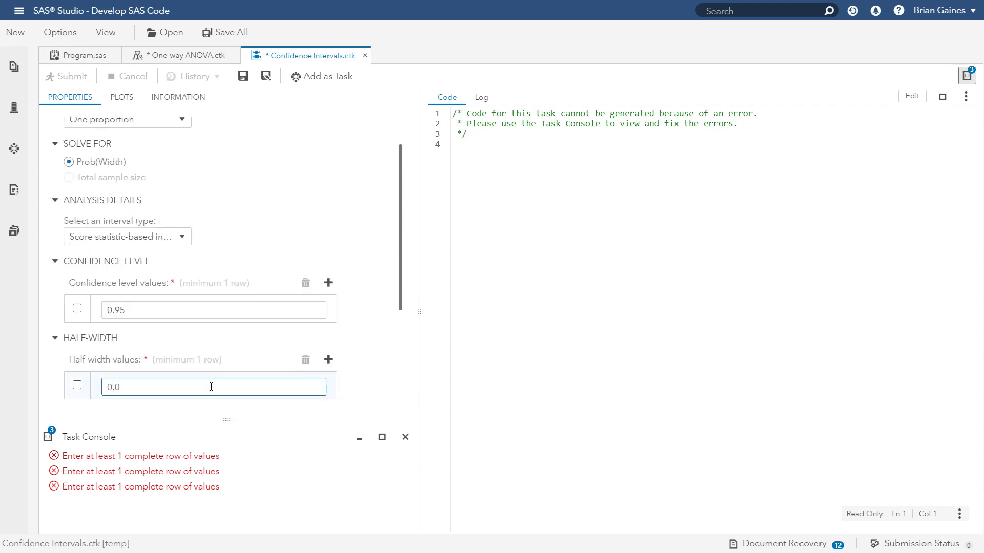
type("25")
key("Tab")
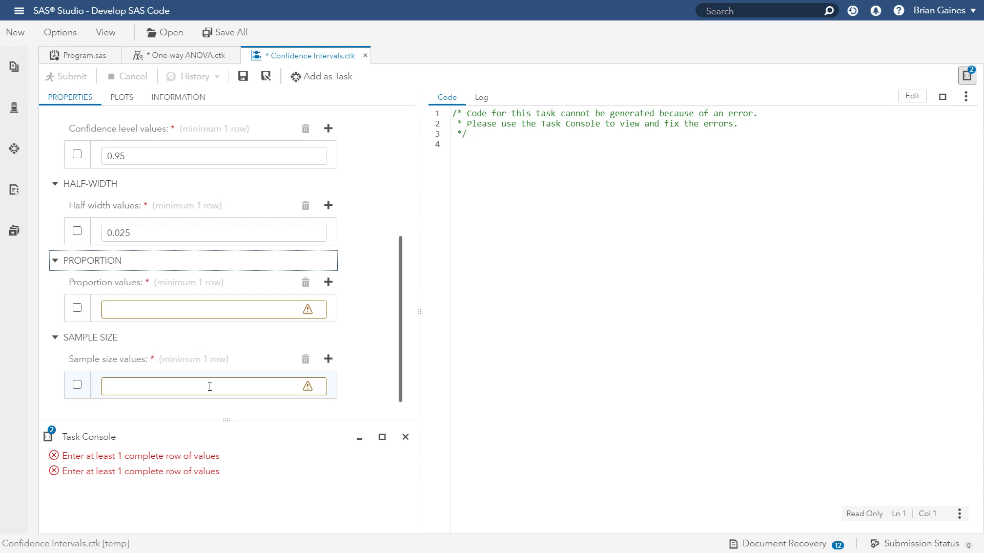
left_click(137, 311)
type("0.5")
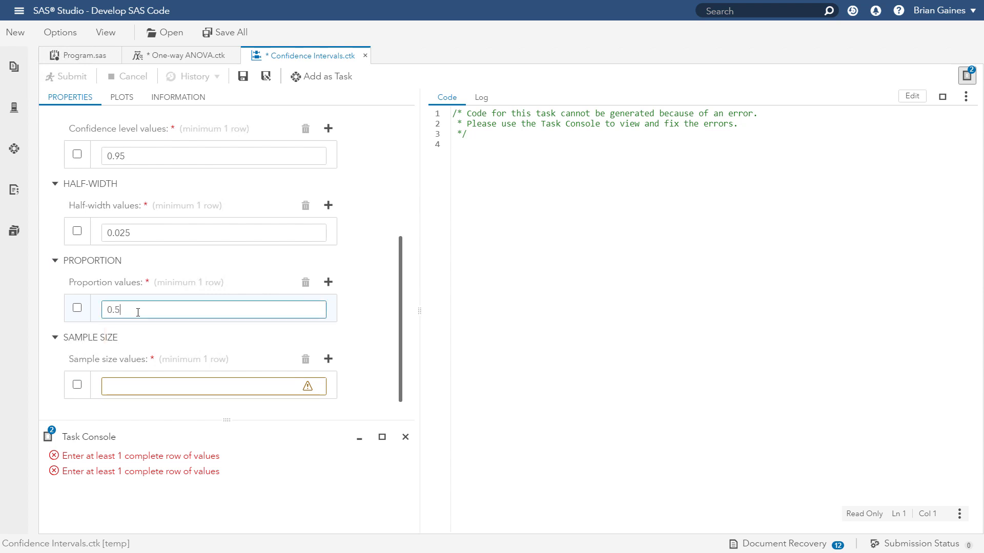
key("Tab")
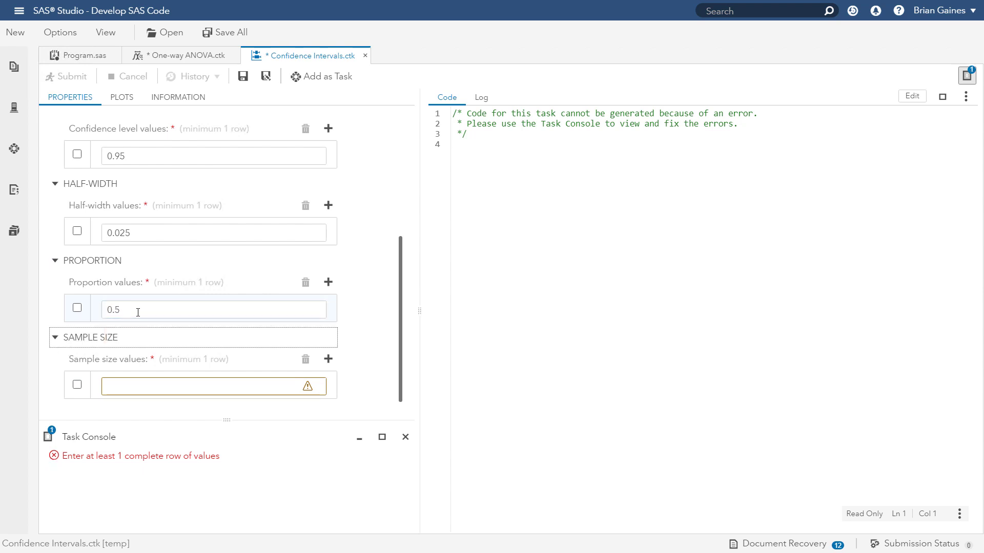
- Enter sample sizes 1000 and 2000, then run the one-proportion power analysis
left_click(130, 384)
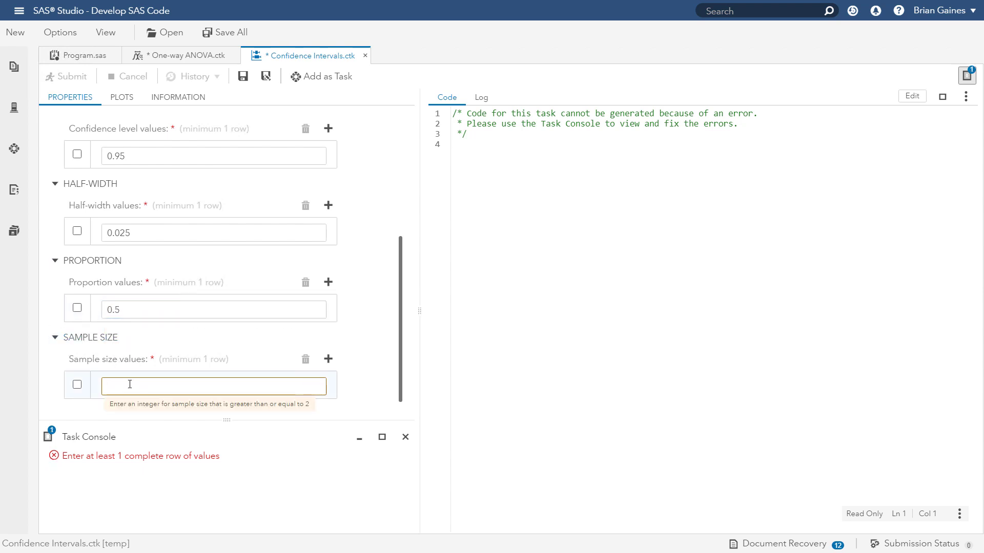
type("1000")
key("Tab")
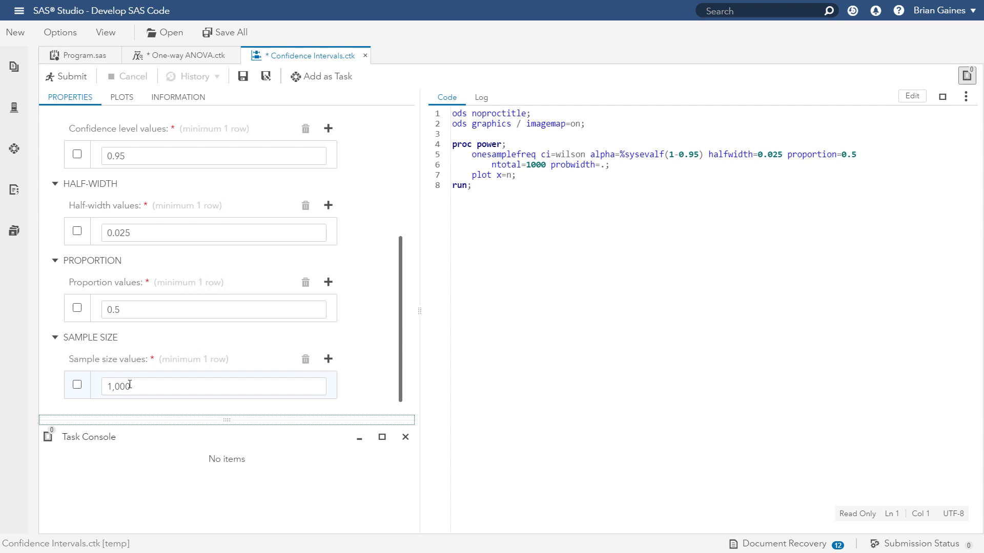
left_click(328, 360)
type("2000")
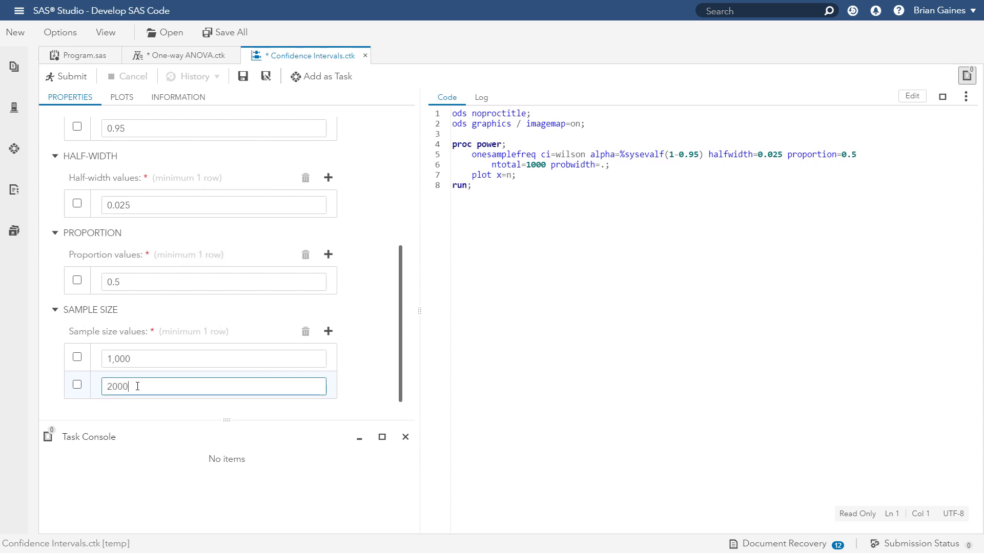
key("Tab")
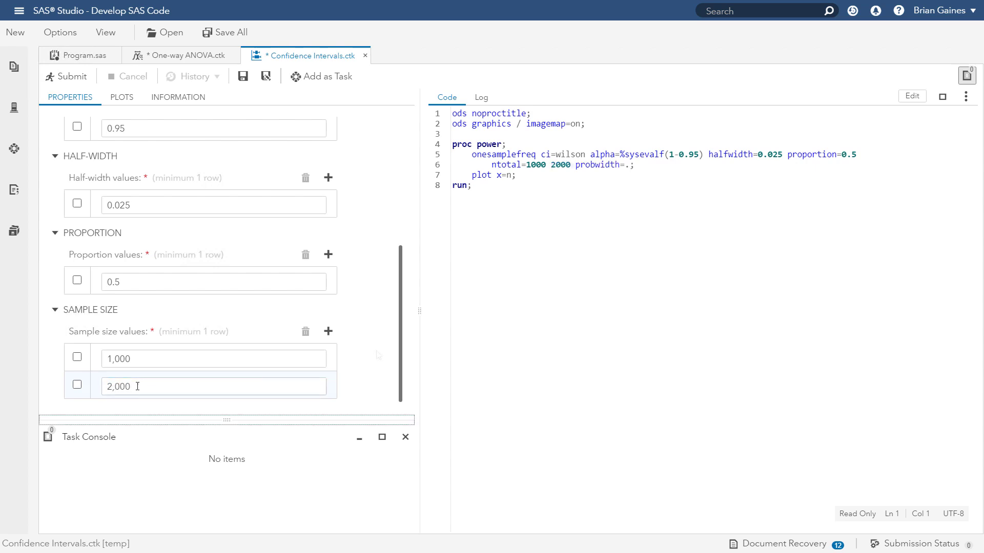
left_click(137, 387)
- Show the Results and scroll to the Computed Prob(Width) table and Wilson score plot
left_click(73, 77)
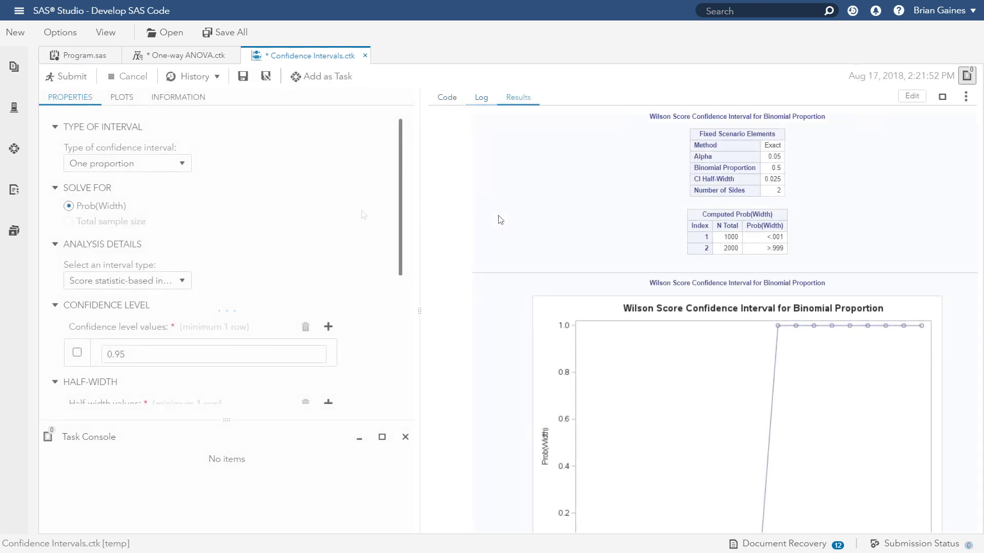
scroll(500, 220, "down", 2)
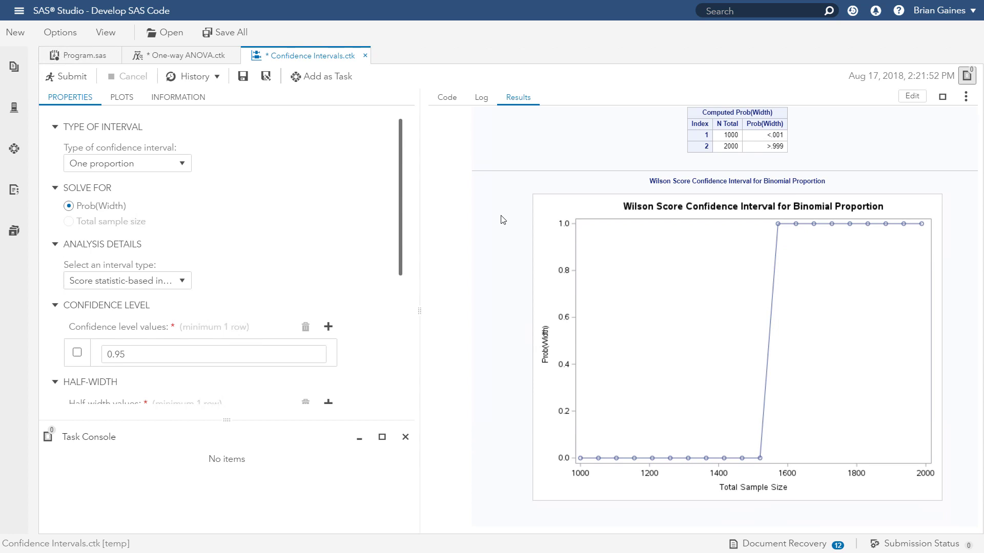